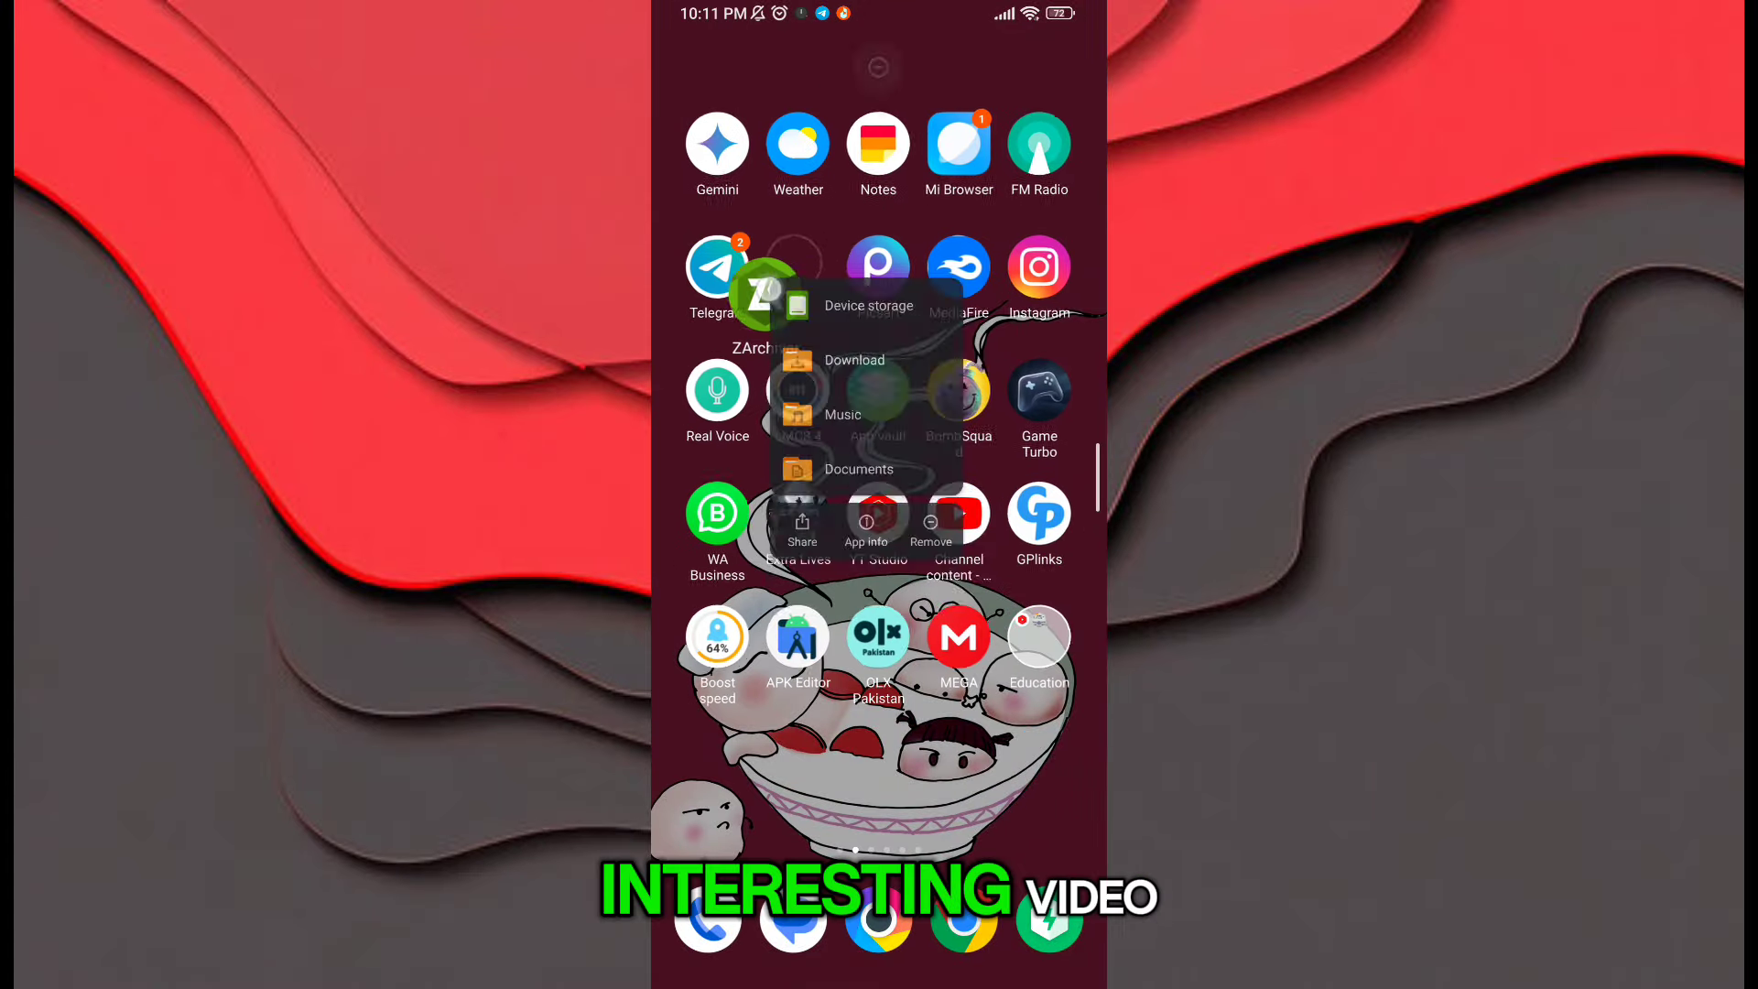
Step: Show the actions for RogGameturboSmartMode.apk in ZArchiver's Download > Important folder
{"action": "left_click", "coordinate": [869, 305]}
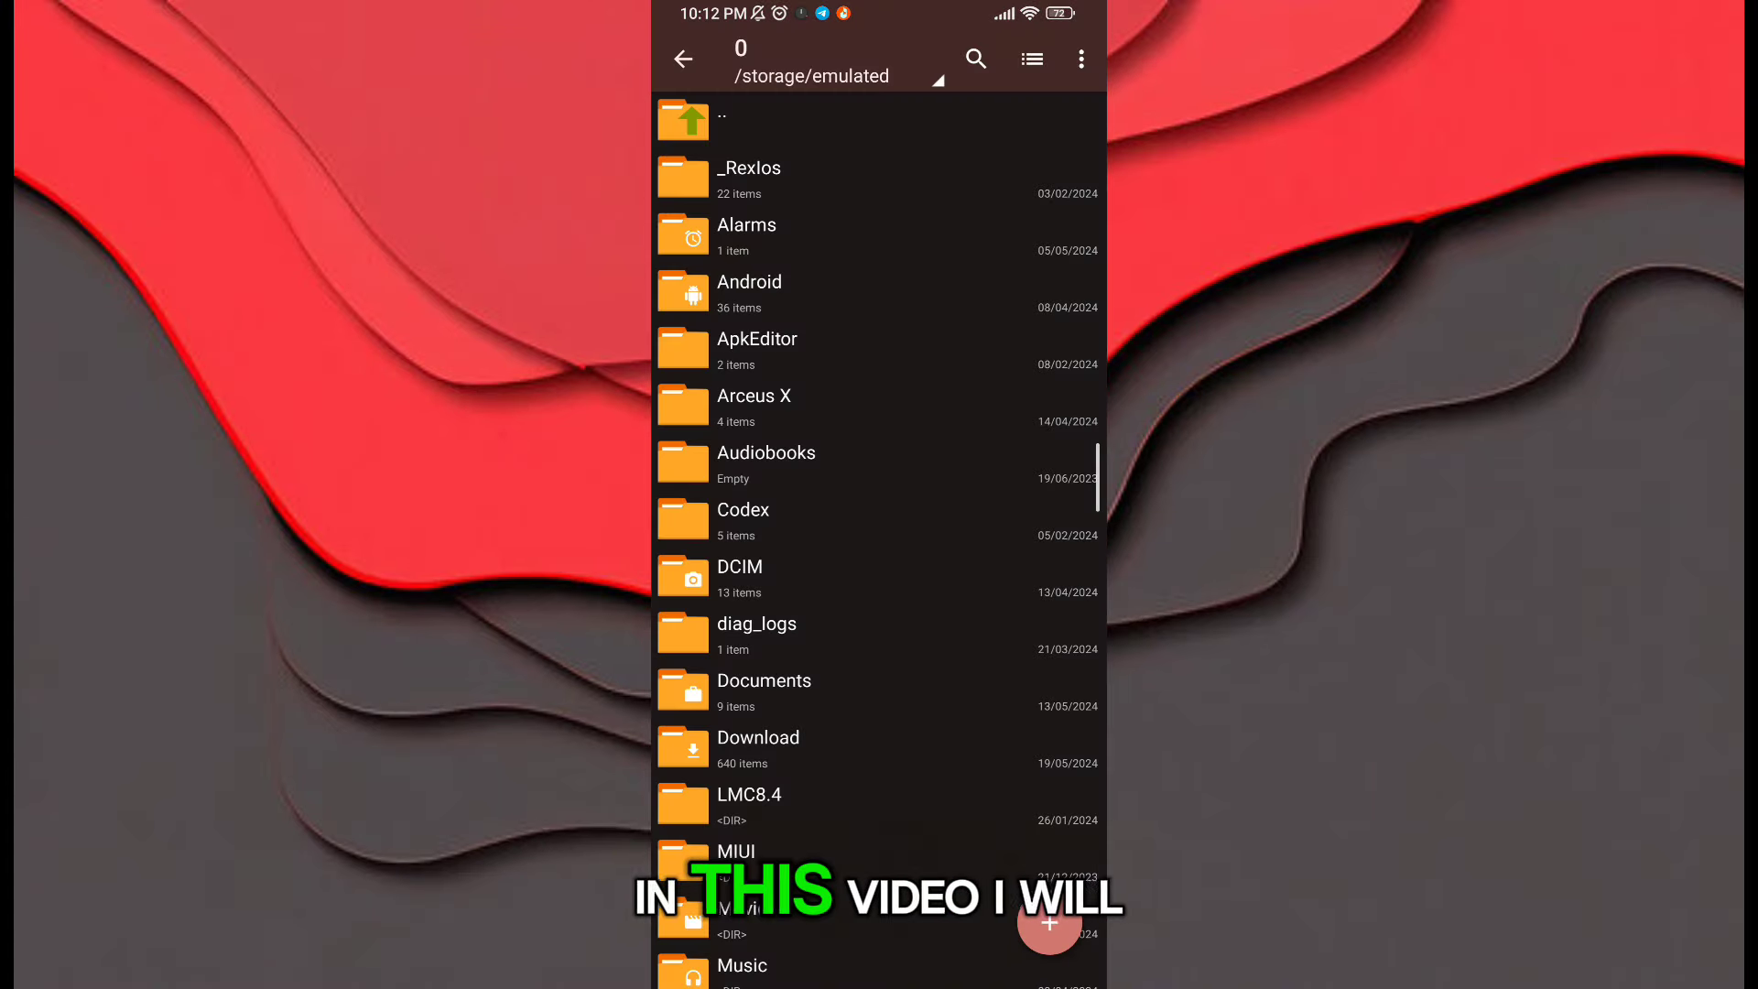
{"action": "scroll", "coordinate": [886, 523], "scroll_direction": "down", "scroll_amount": 2}
{"action": "left_click", "coordinate": [799, 601]}
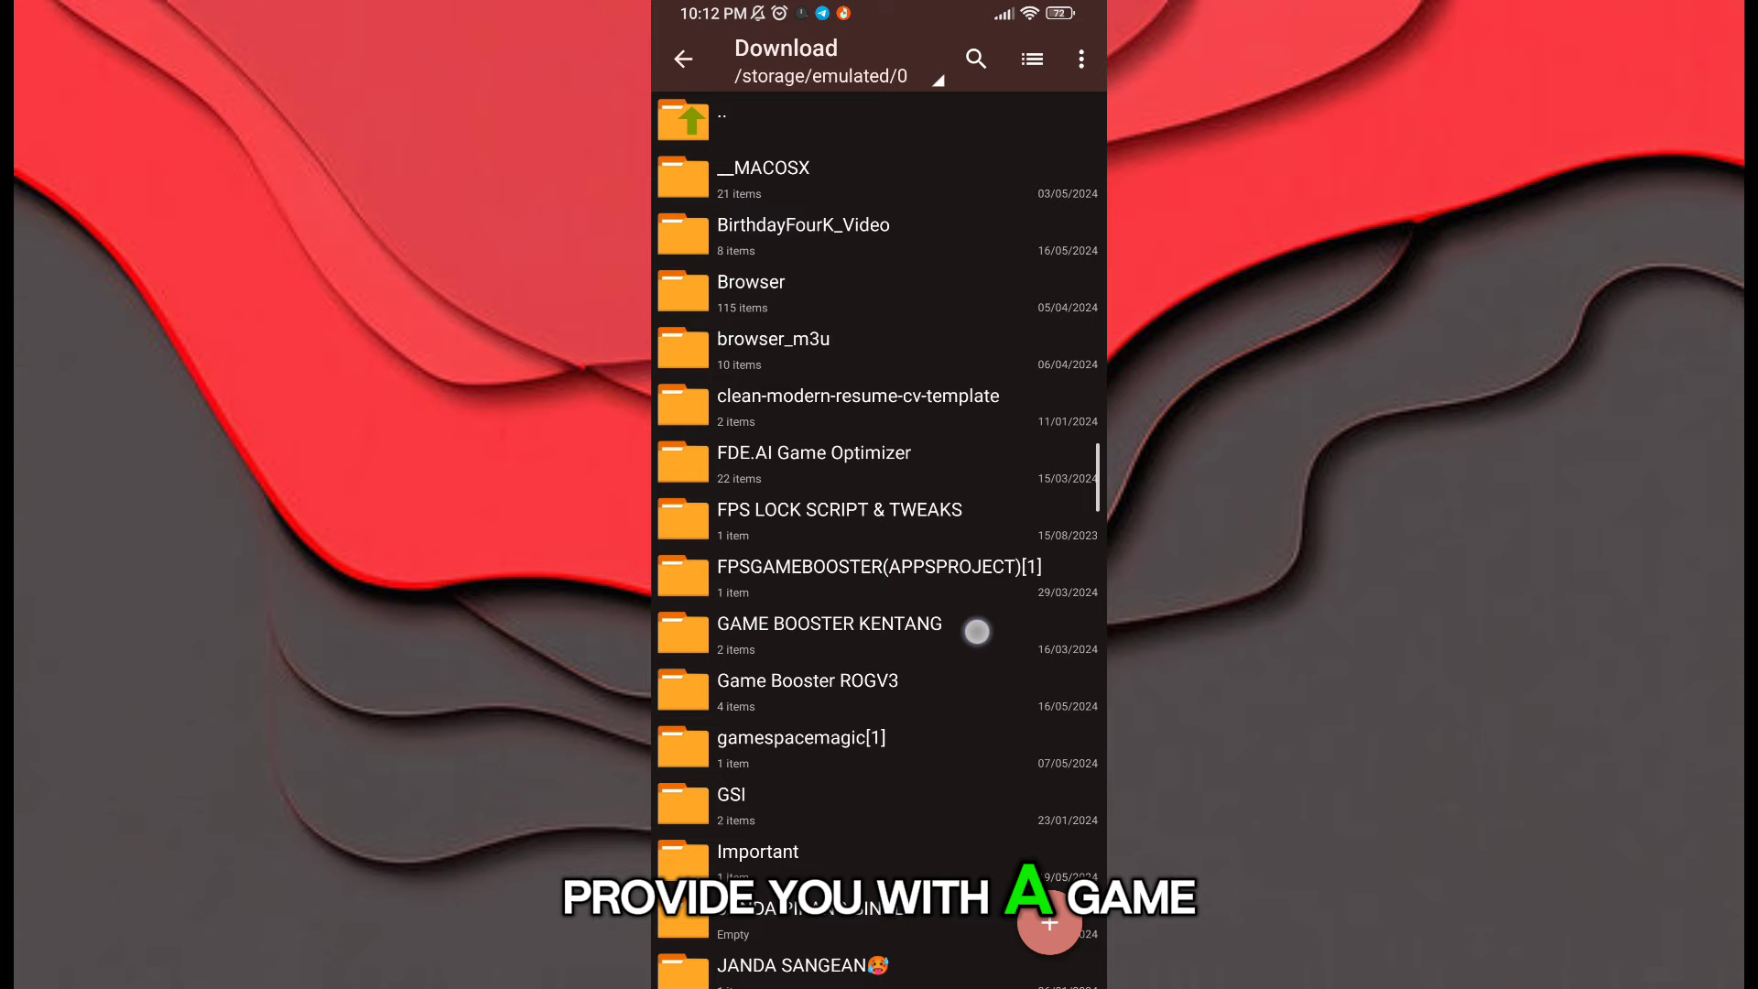
{"action": "scroll", "coordinate": [976, 630], "scroll_direction": "down", "scroll_amount": 2}
{"action": "scroll", "coordinate": [1003, 578], "scroll_direction": "down", "scroll_amount": 2}
{"action": "left_click", "coordinate": [864, 645]}
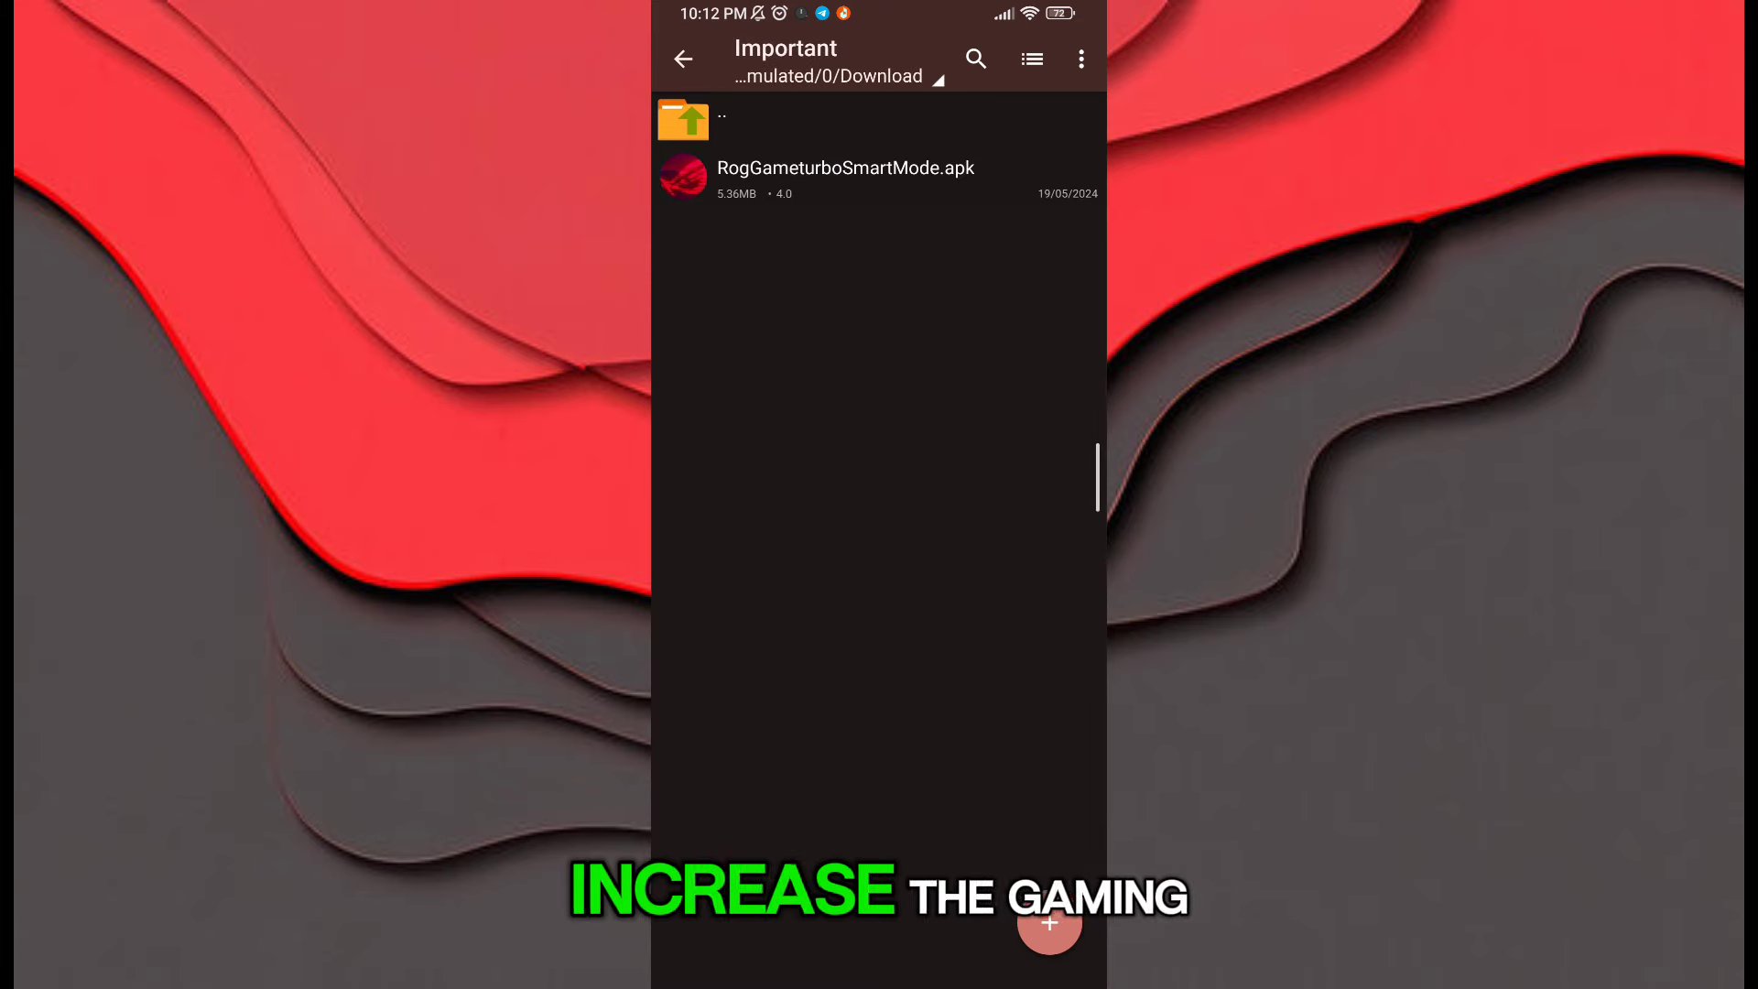
{"action": "left_click", "coordinate": [940, 209]}
Step: Install the ROG Turbo APK, dismiss the security scan, and launch ROG Turbo from the home screen
{"action": "left_click", "coordinate": [801, 501]}
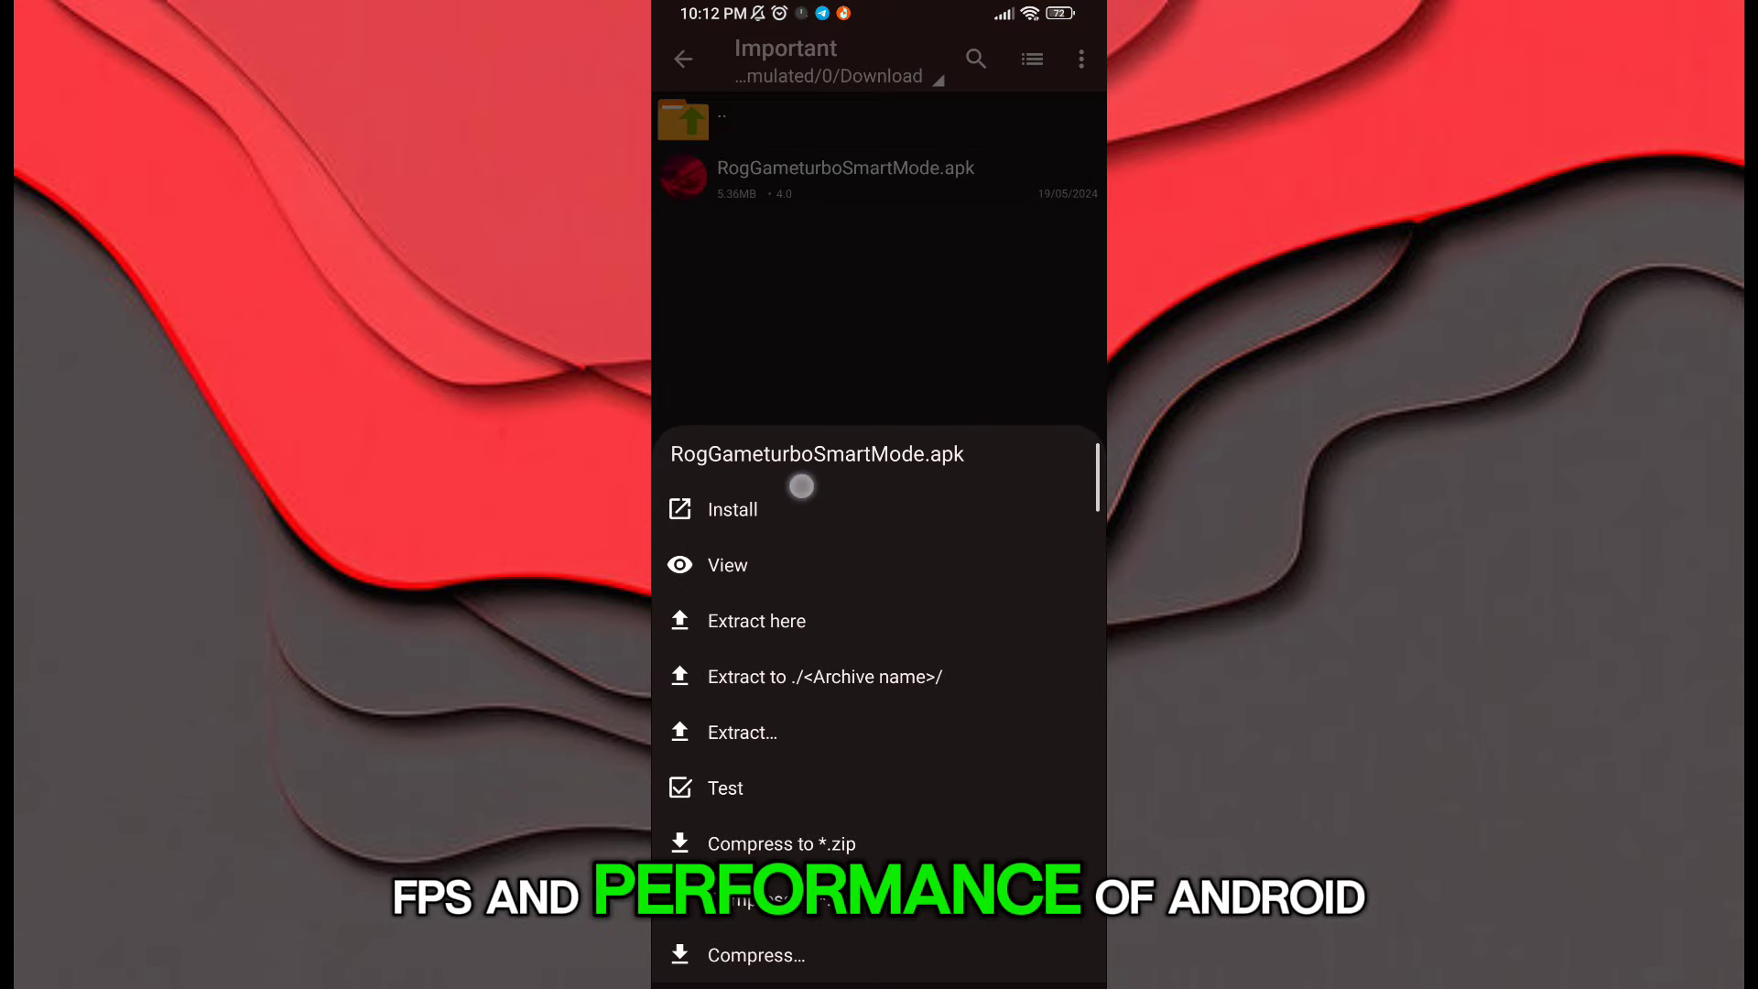
{"action": "left_click", "coordinate": [1017, 563]}
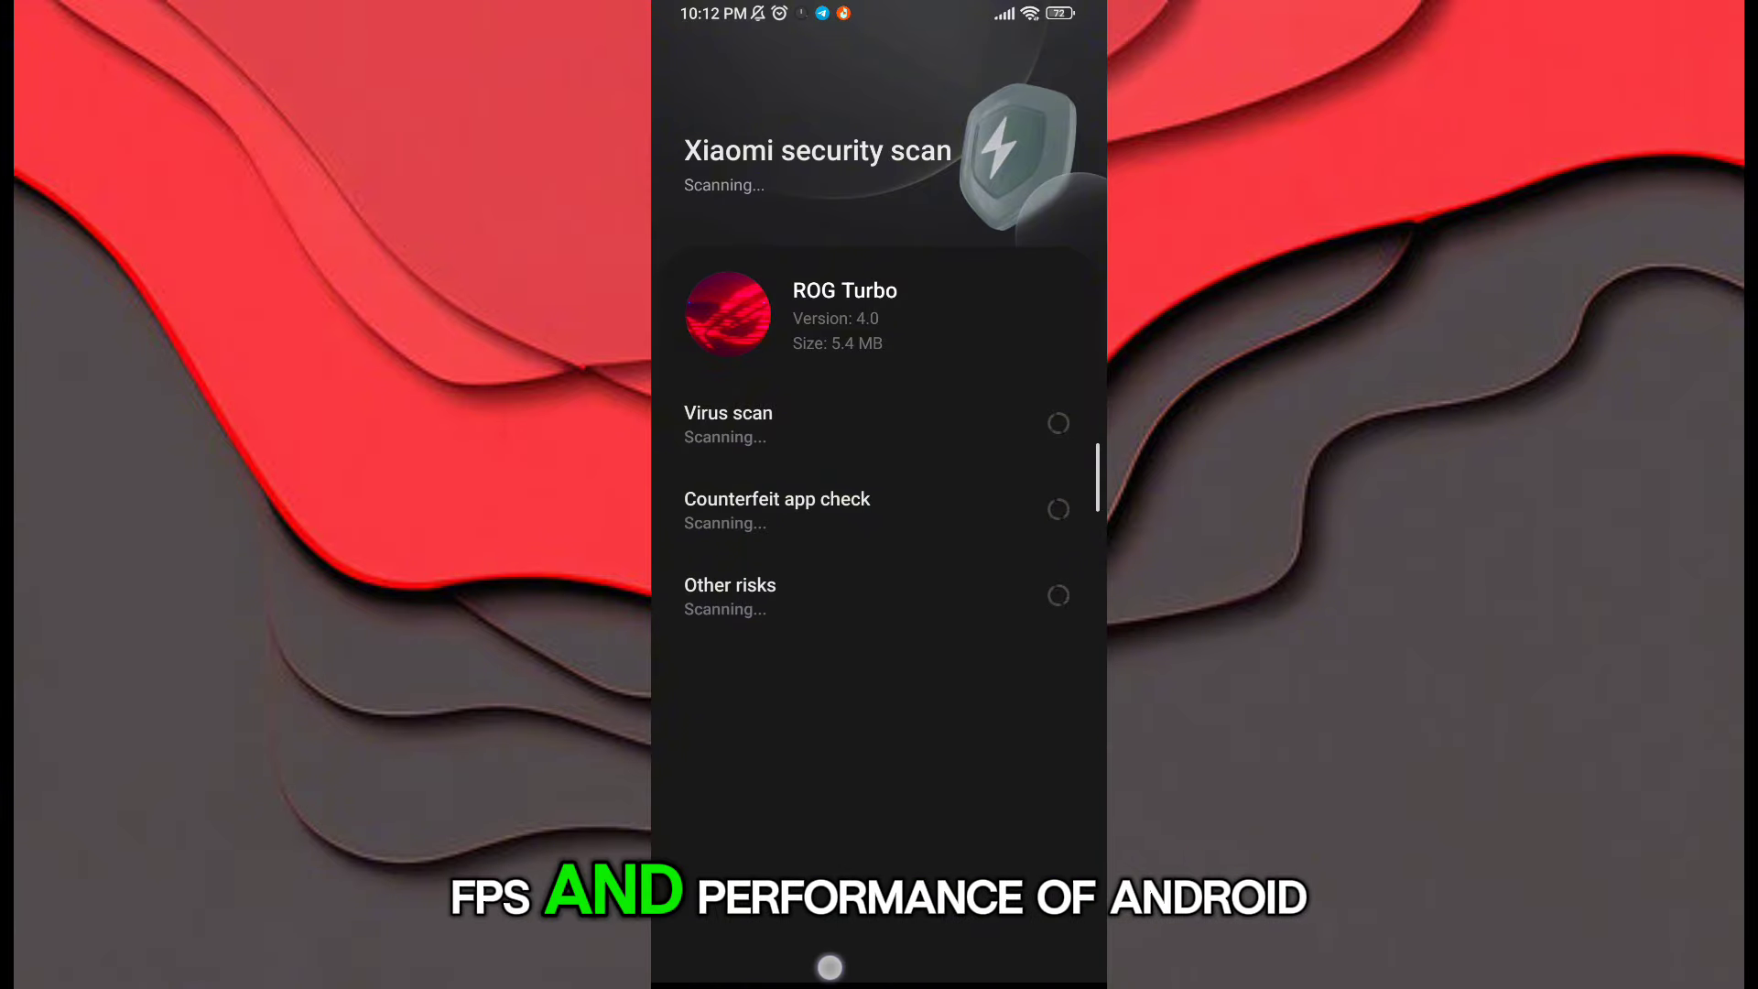
{"action": "left_click", "coordinate": [981, 937]}
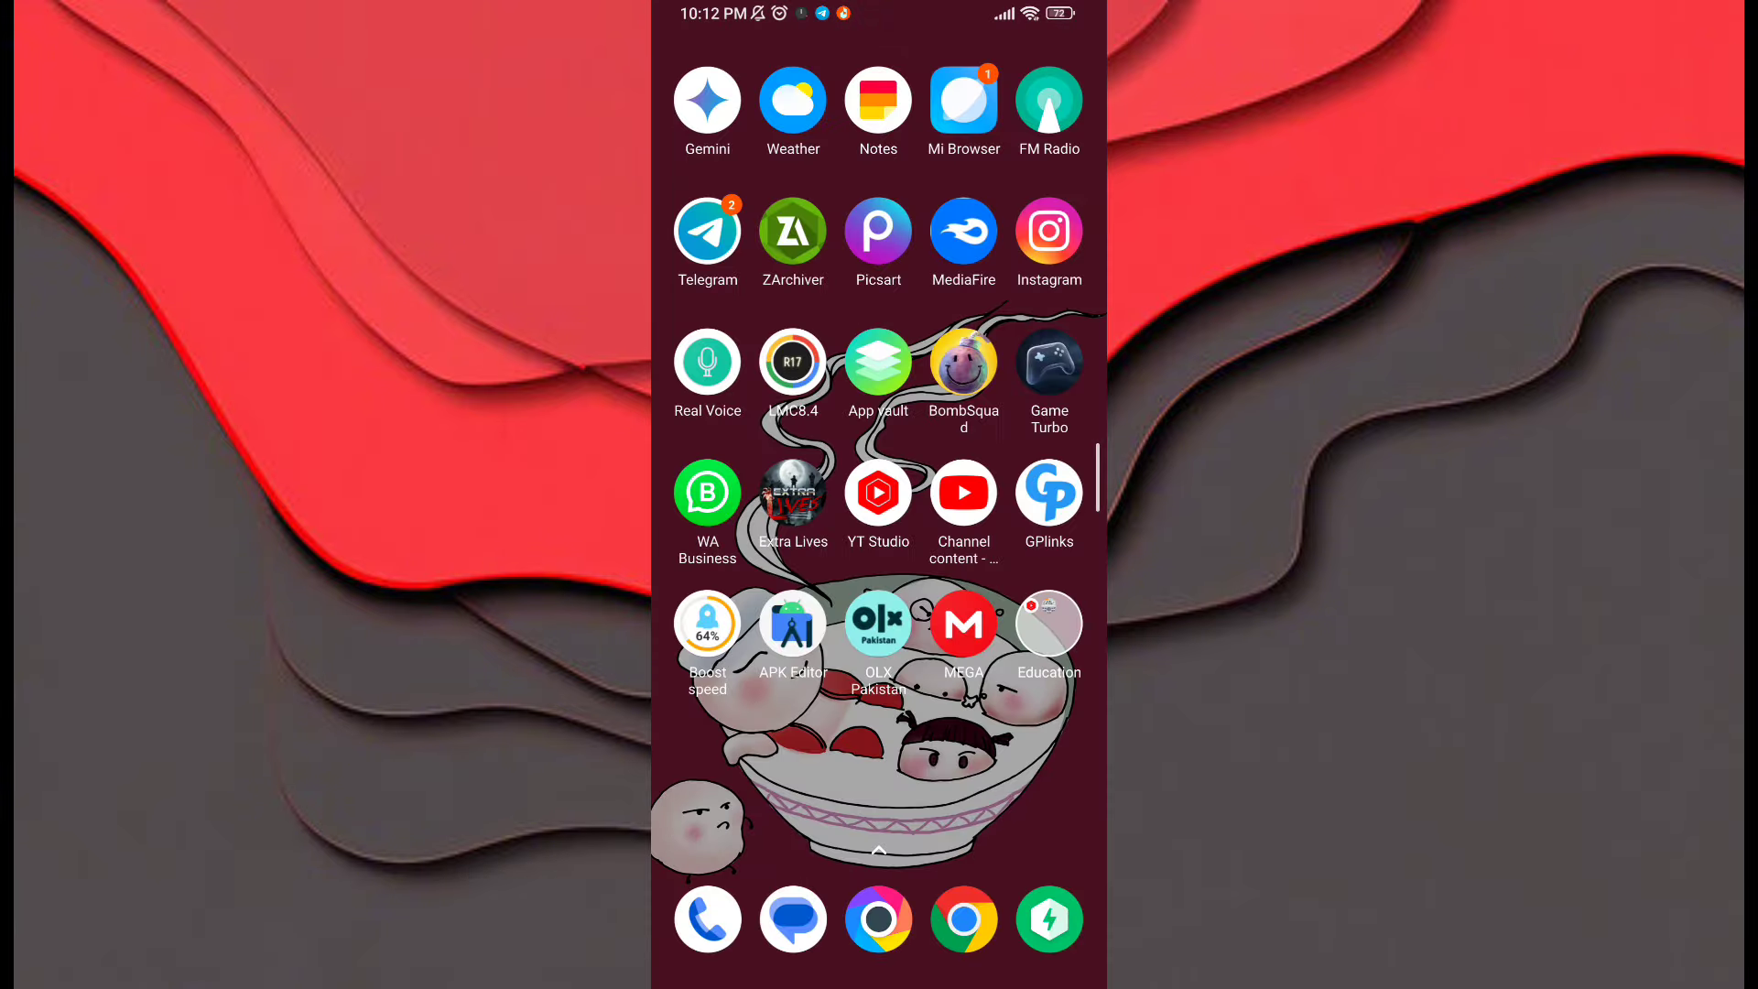
{"action": "left_click_drag", "start_coordinate": [990, 550], "coordinate": [729, 550]}
{"action": "left_click_drag", "start_coordinate": [989, 549], "coordinate": [729, 549]}
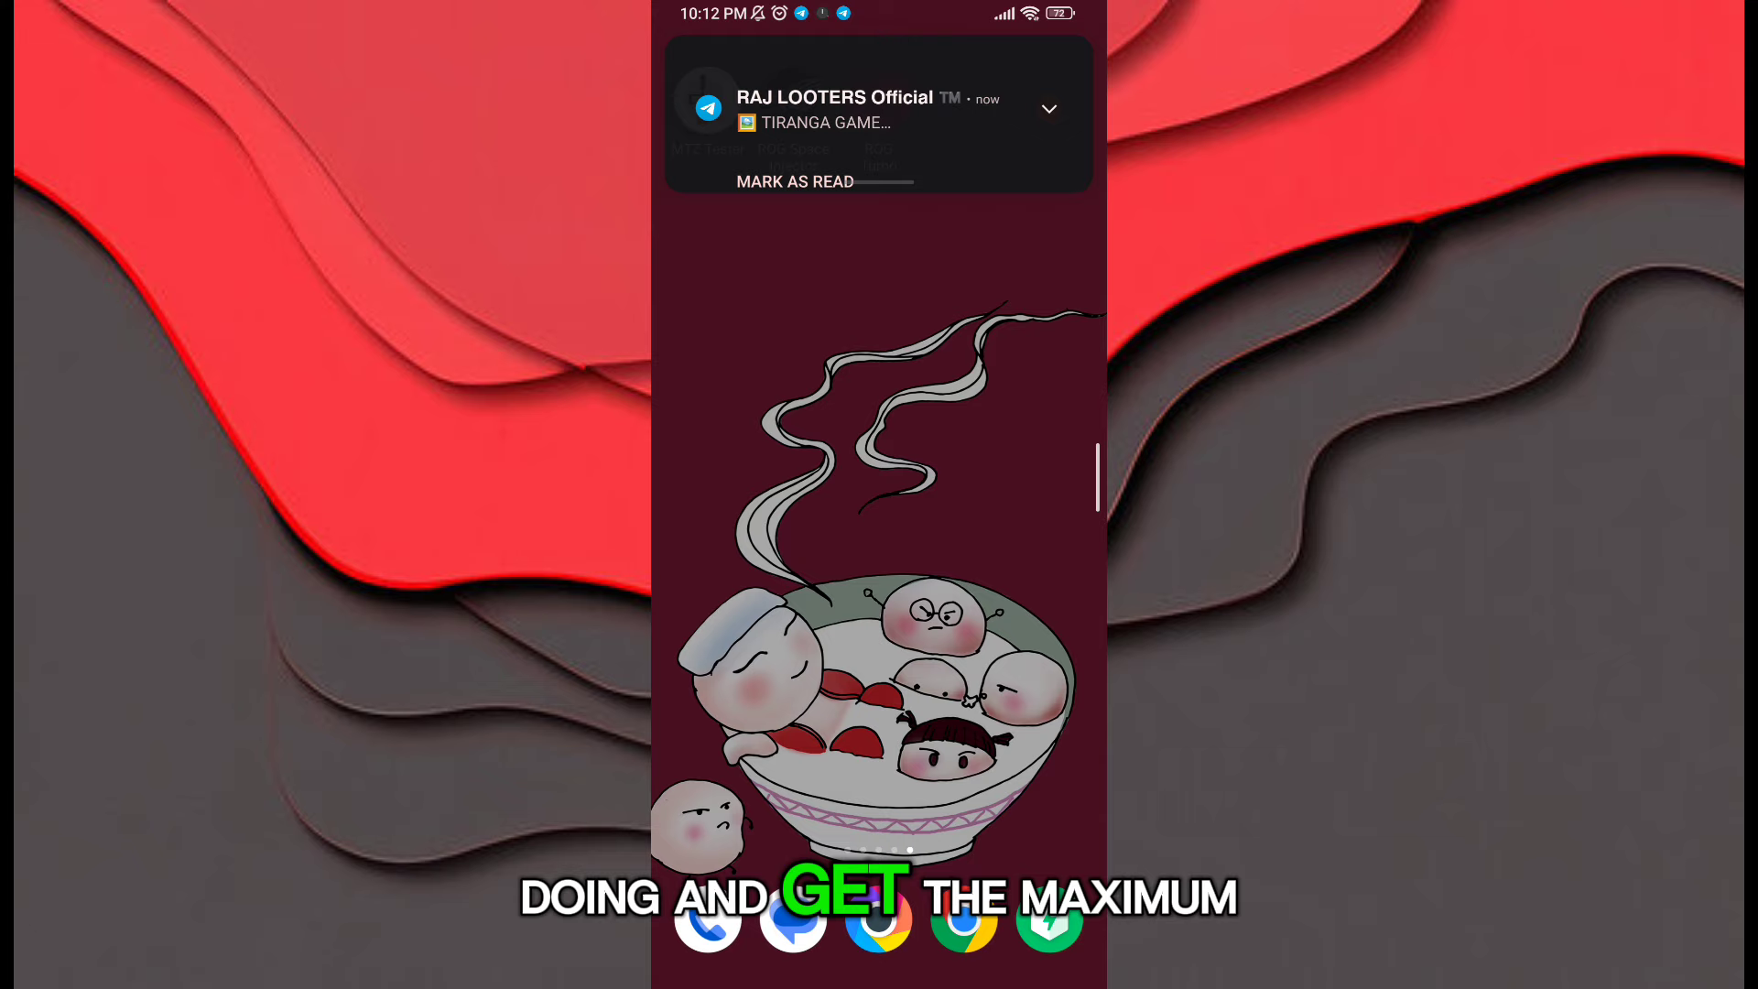
{"action": "left_click", "coordinate": [897, 107]}
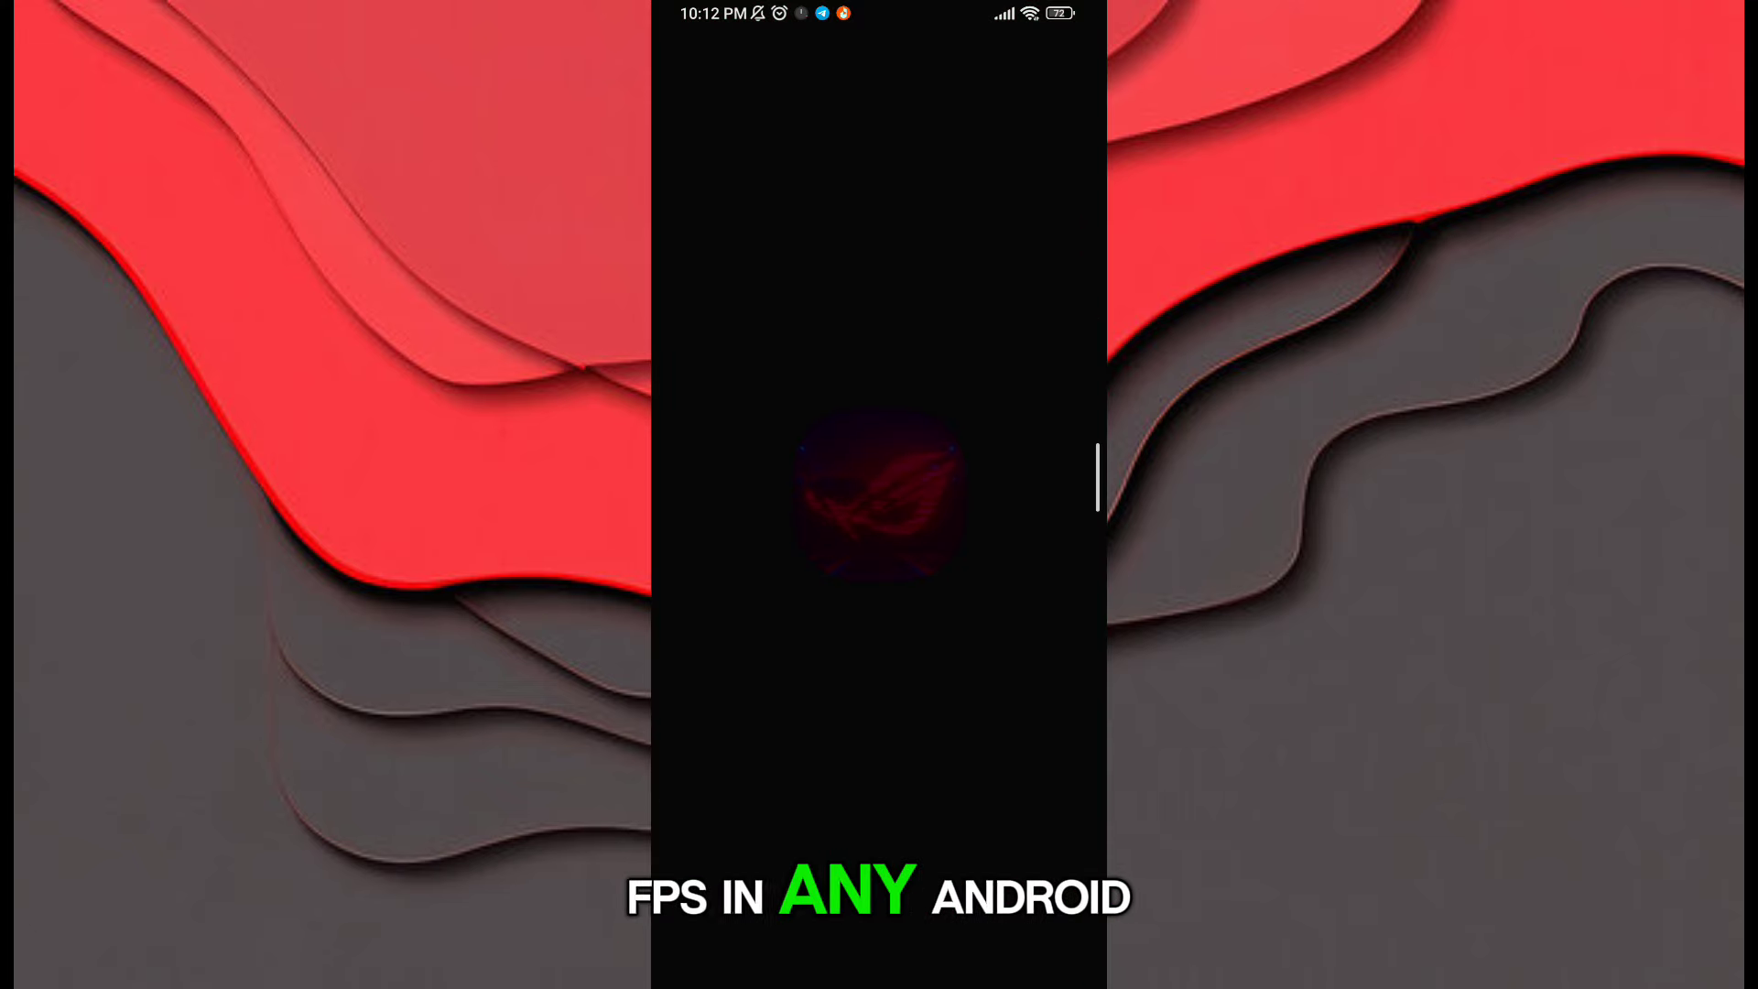
Step: Pick Roblox from the installed-apps list as the game to boost
{"action": "left_click", "coordinate": [829, 691]}
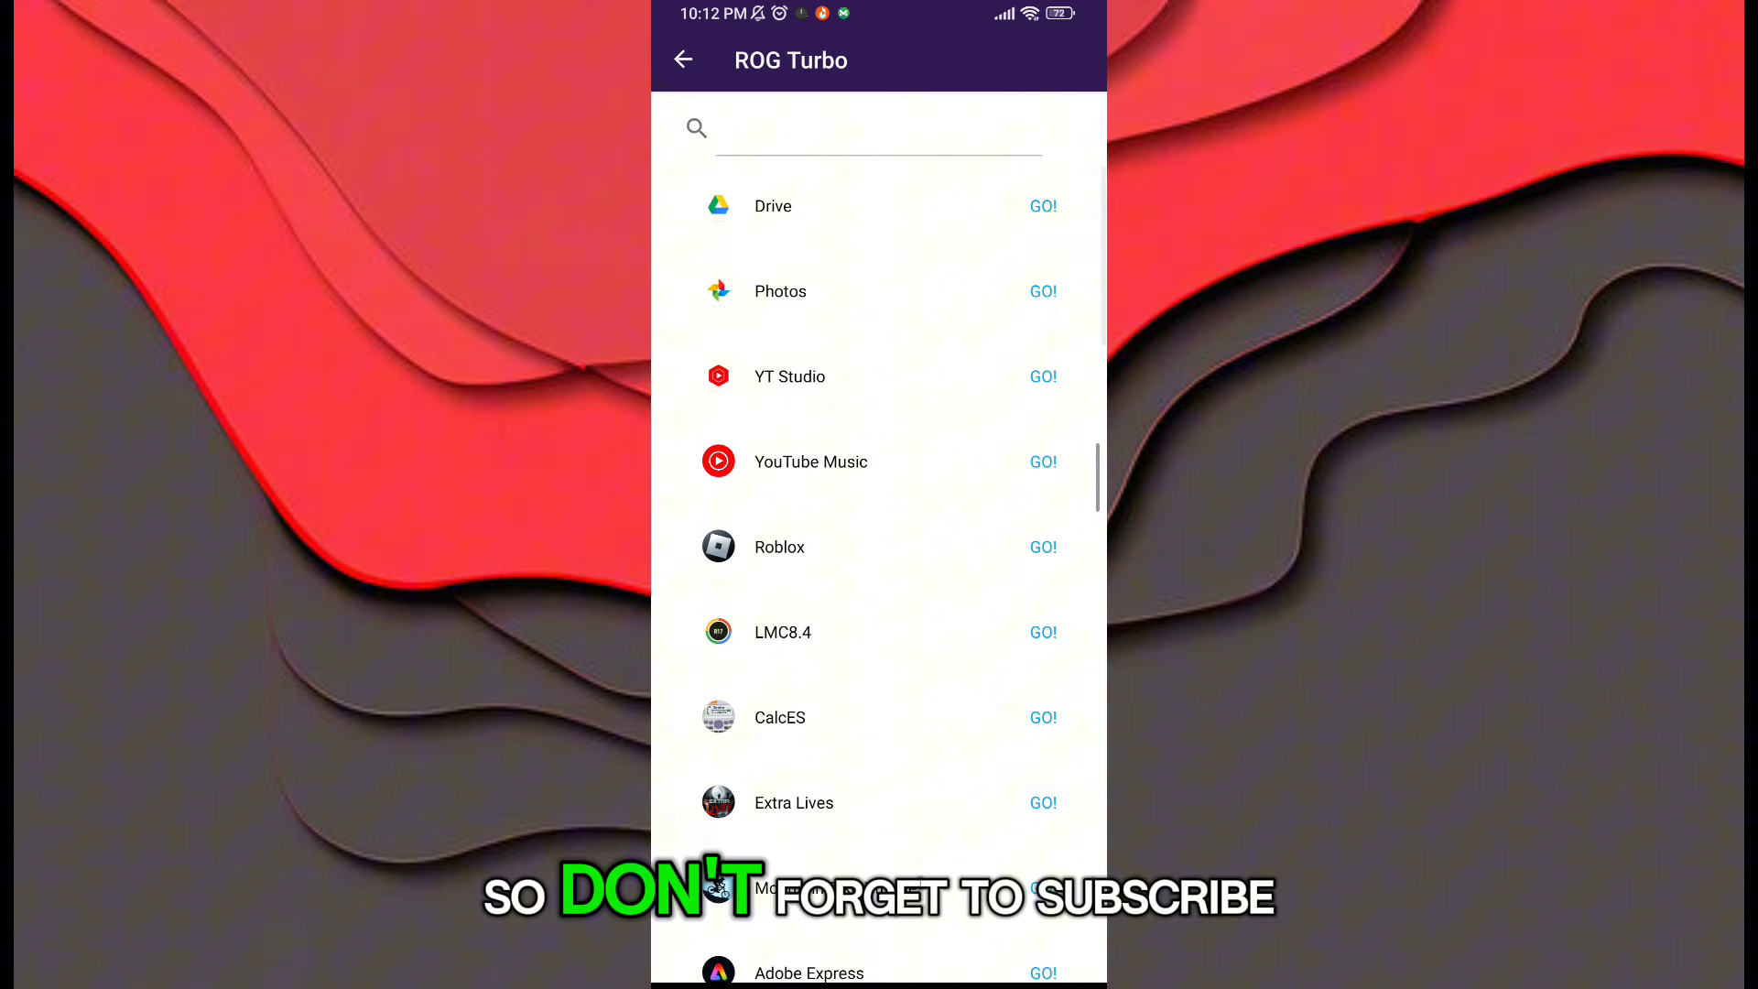
{"action": "left_click", "coordinate": [908, 547]}
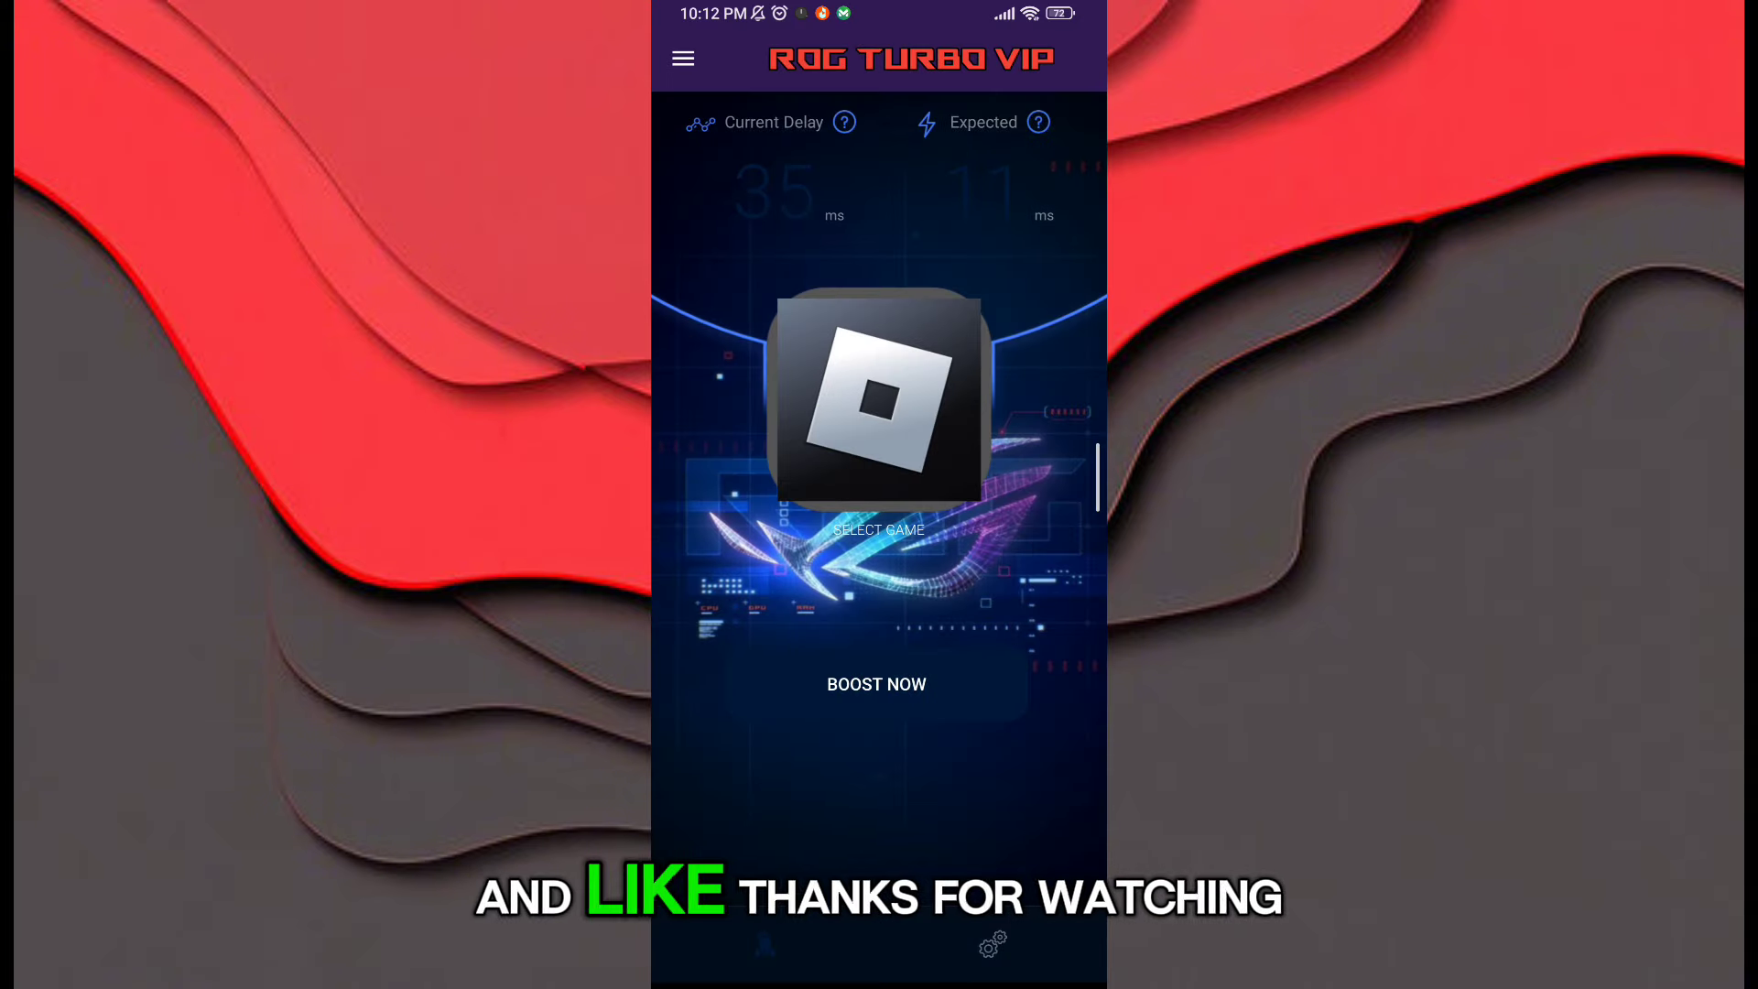